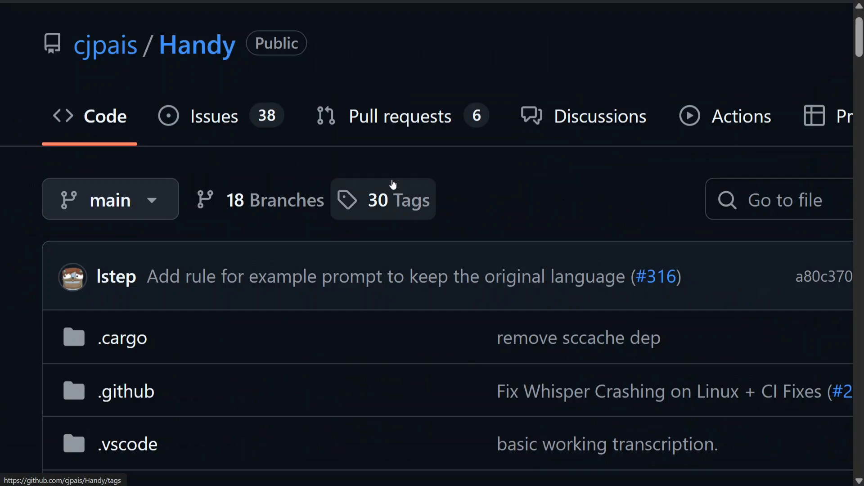
Look through the Handy repository's README and open the project website from its Installation instructions
scroll(393, 184, down, 2)
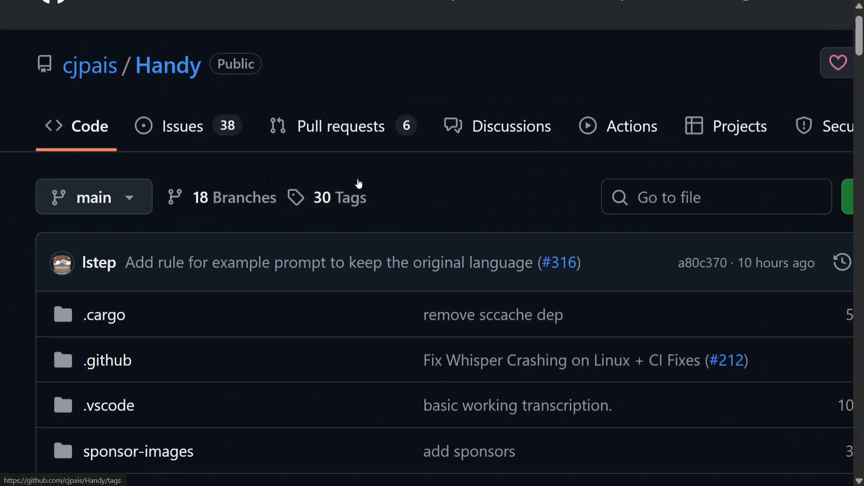
scroll(357, 185, down, 10)
scroll(276, 229, down, 15)
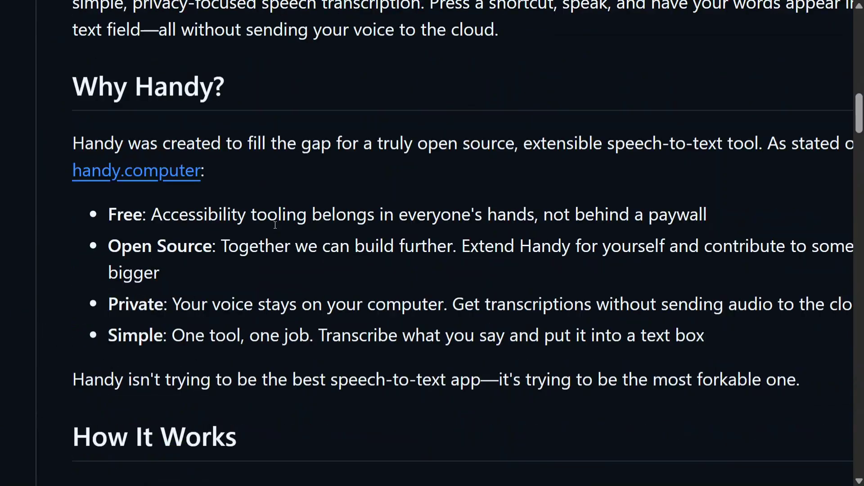
scroll(276, 229, down, 2)
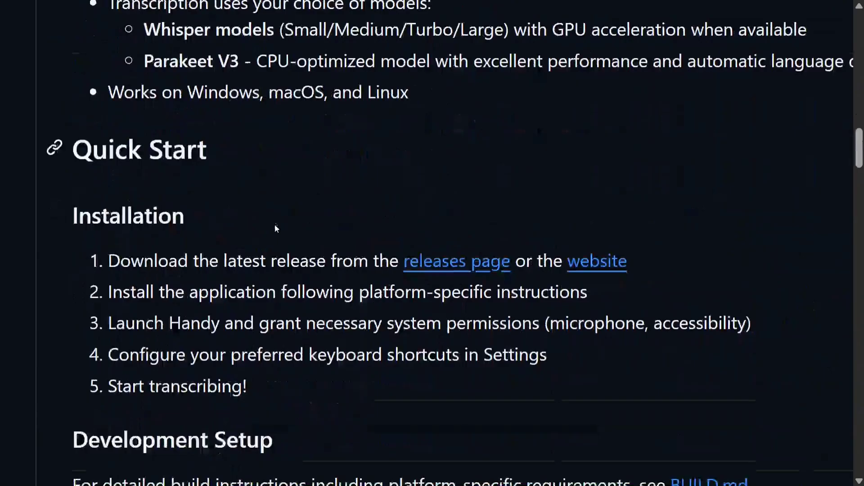
scroll(494, 234, down, 5)
scroll(493, 234, up, 3)
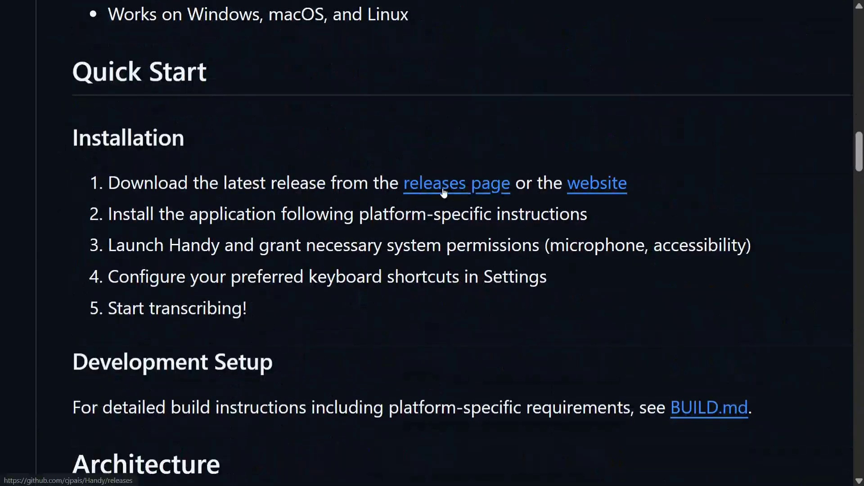
click(599, 186)
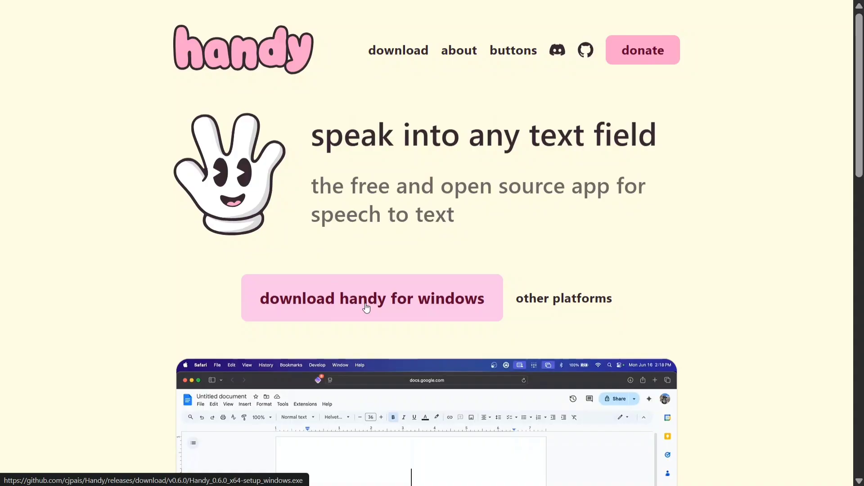
Leave full screen, switch to the Handy desktop app, reposition its window and try a short push-to-talk recording
key(F11)
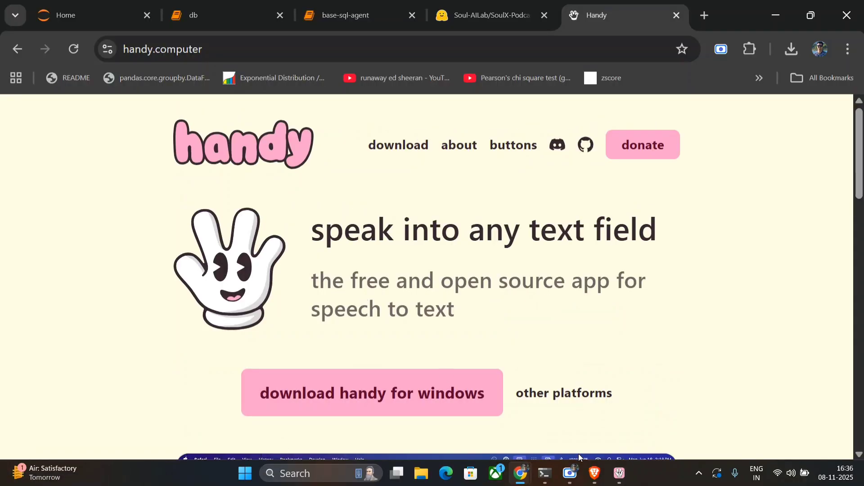
click(617, 480)
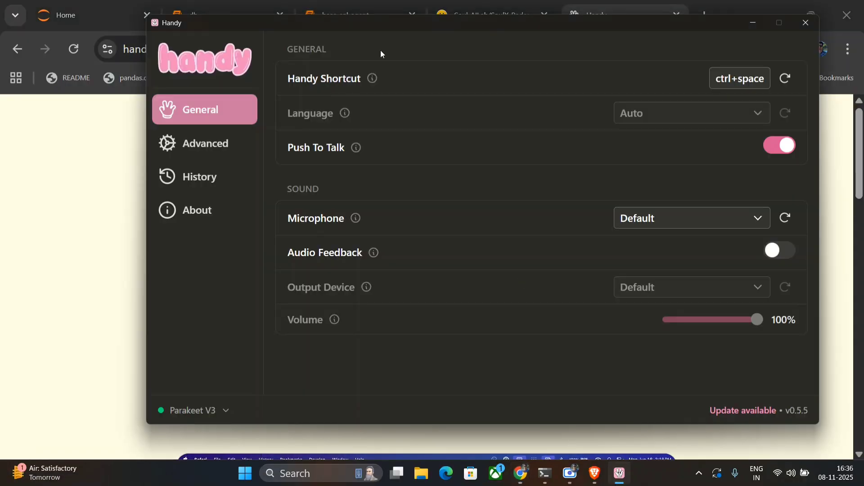
drag(391, 25, 337, 30)
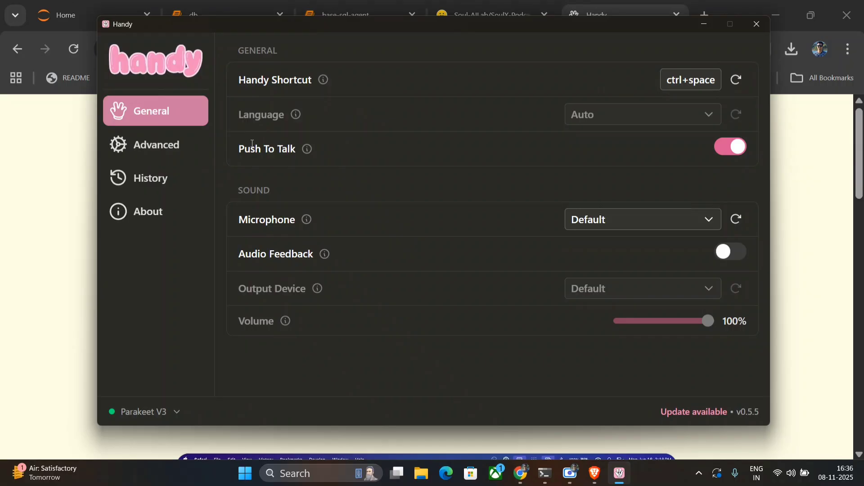
key(ctrl+space)
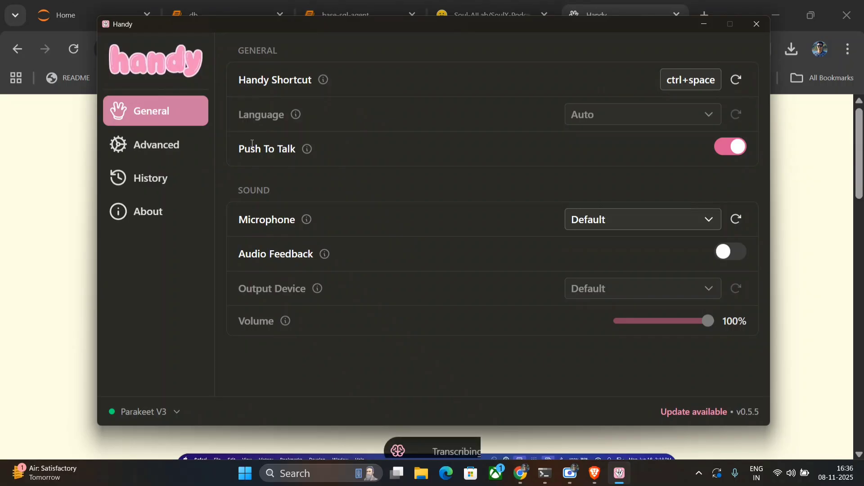
Create a blank Google Docs document in a new browser tab via docs.new and dictate "Hey there, I'm Handy." into it
click(701, 12)
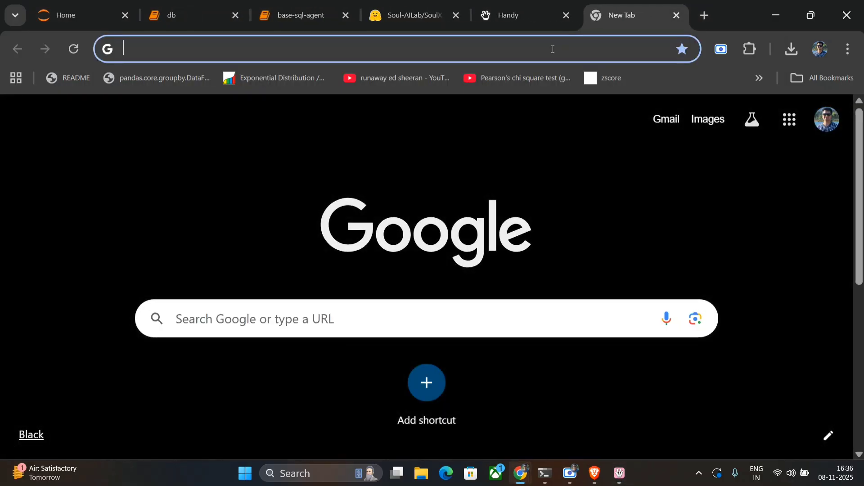
text(docs.new)
key(Return)
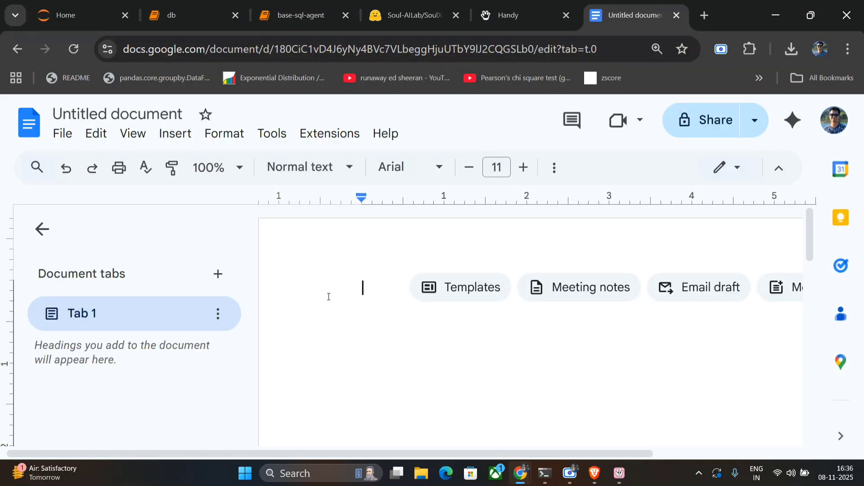
key(ctrl+space)
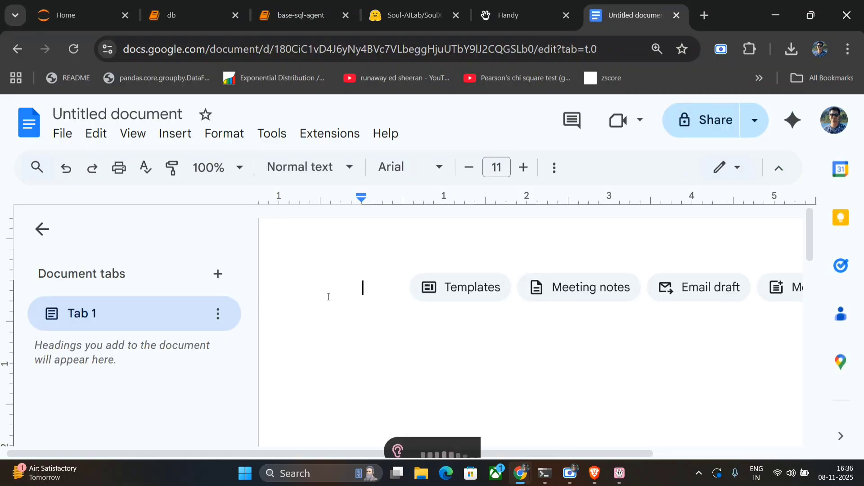
key(ctrl+space)
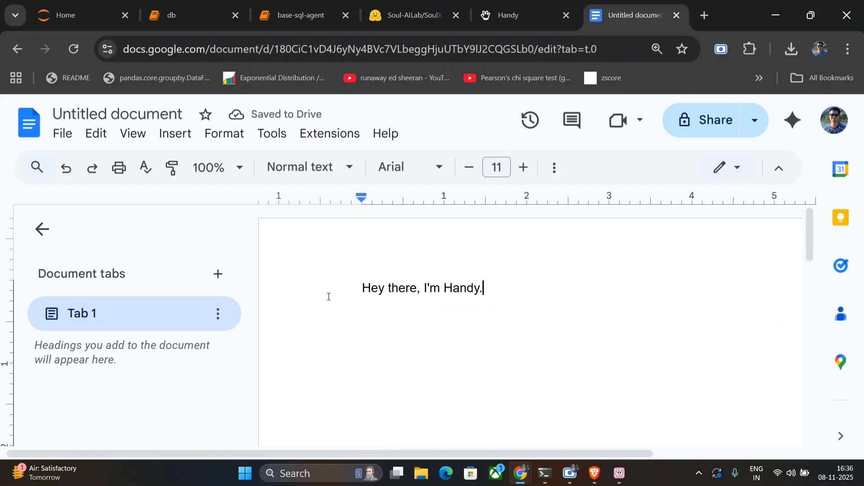
Dictate "What about you? What is meant by AI? Why AI is eating up jobs?" into the document in full screen, then exit full screen
key(F11)
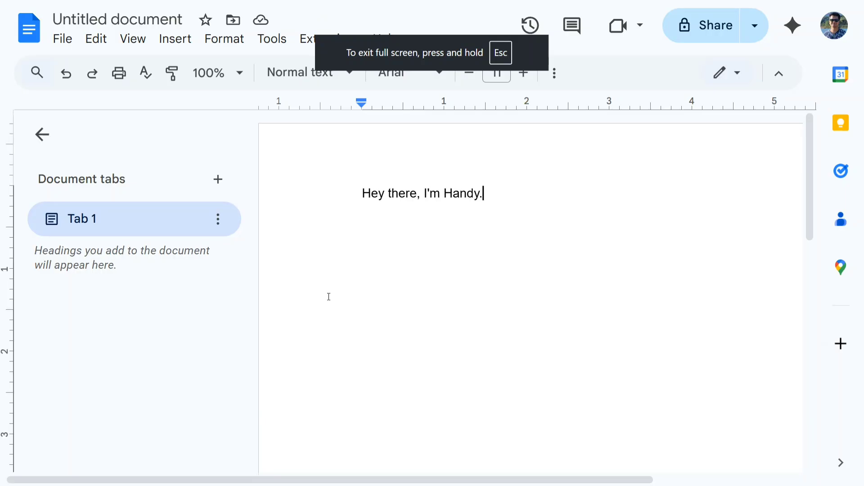
key(ctrl+space)
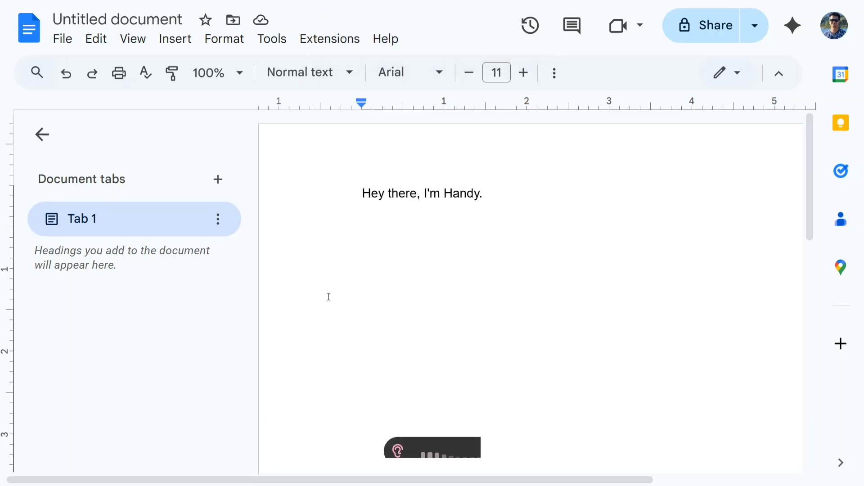
key(ctrl+space)
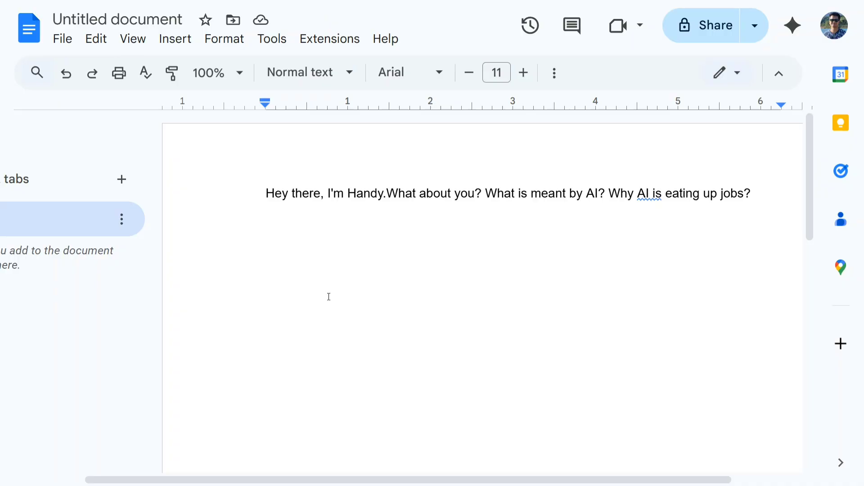
key(F11)
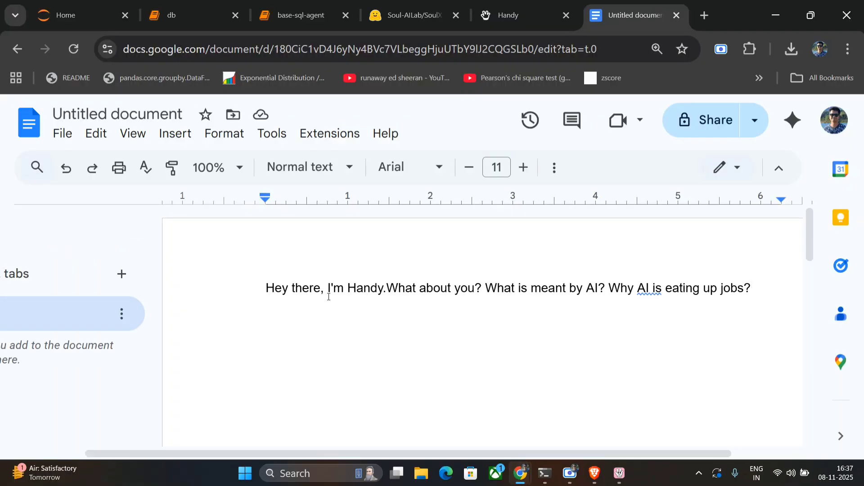
In the db notebook, replace the "import re" cell's code by dictating "This is my sample Jupiter notebook, right? Anything here."
click(244, 11)
scroll(381, 327, down, 10)
scroll(382, 327, down, 20)
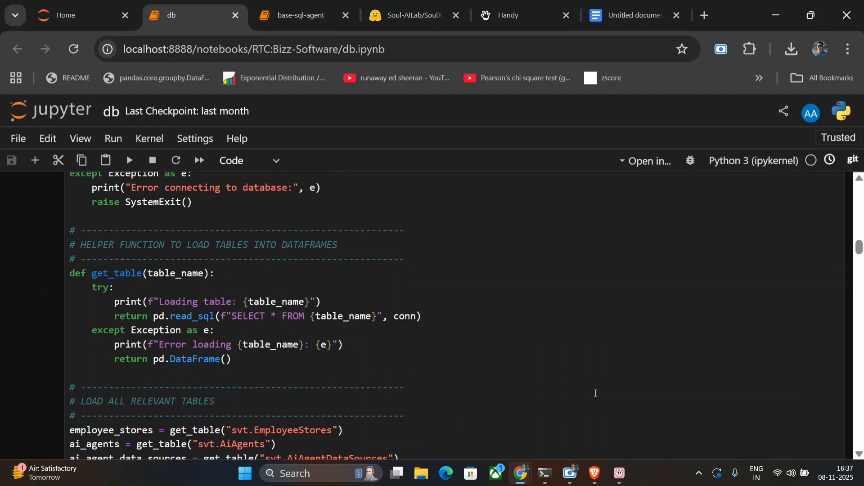
scroll(450, 401, down, 10)
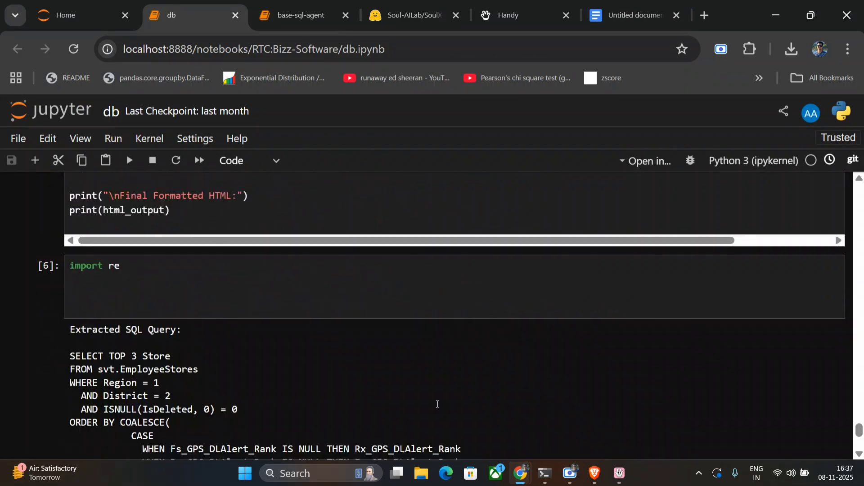
click(254, 277)
scroll(254, 277, up, 3)
scroll(255, 277, up, 3)
click(143, 416)
key(ctrl+a)
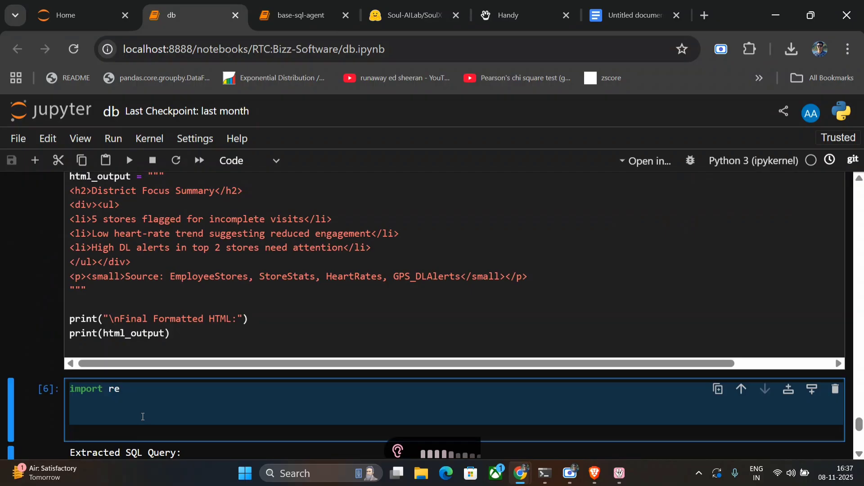
key(ctrl+space)
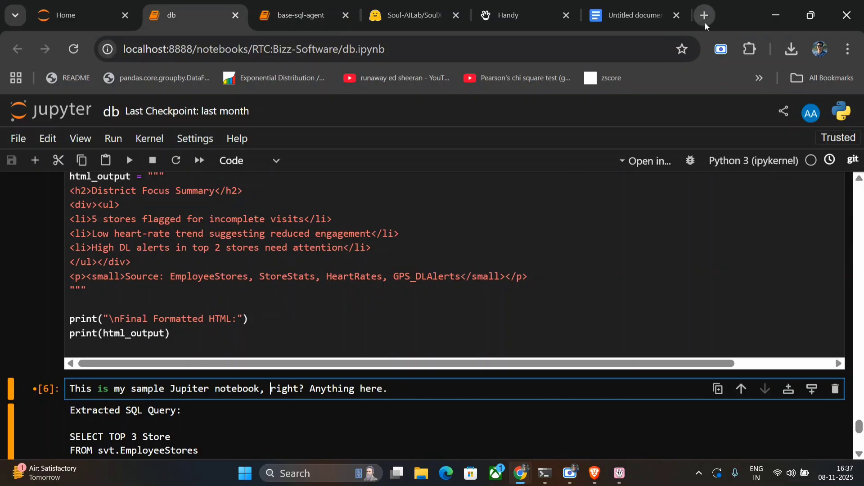
Start a new Medium story in a new tab, then dictate and select the title "Demonstrating handy offline speech to text AI for a PC."
mouse_move(675, 30)
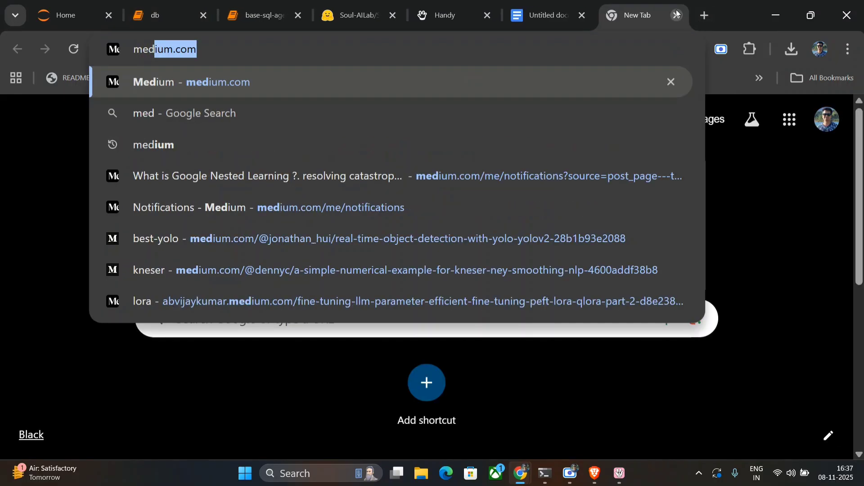
key(Return)
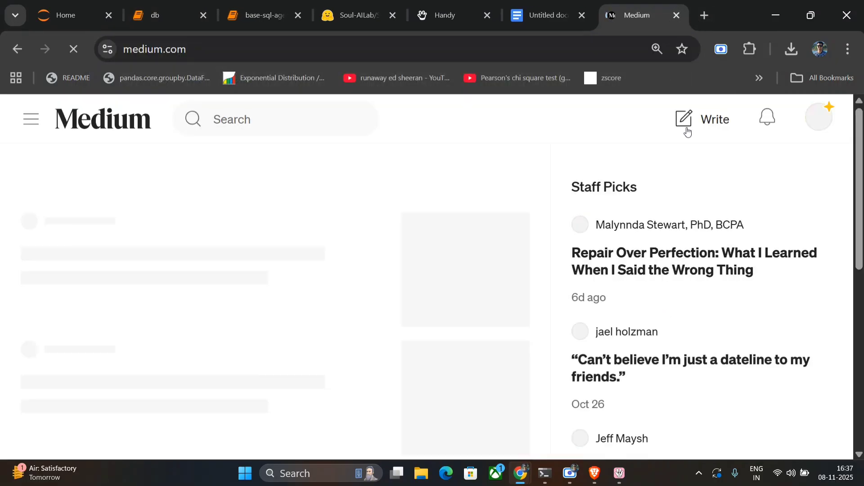
click(698, 123)
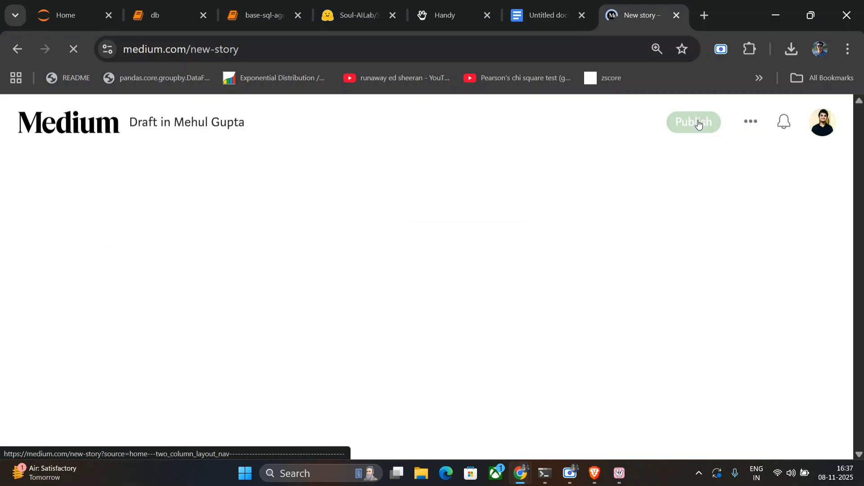
click(244, 205)
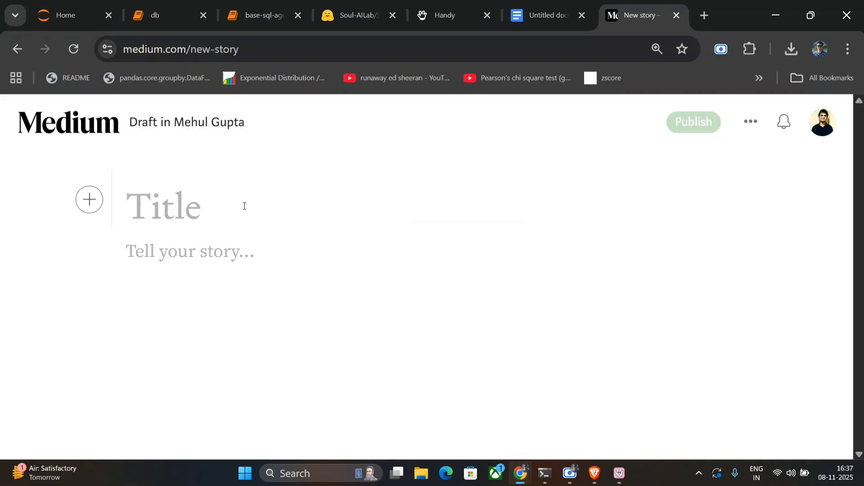
key(ctrl+space)
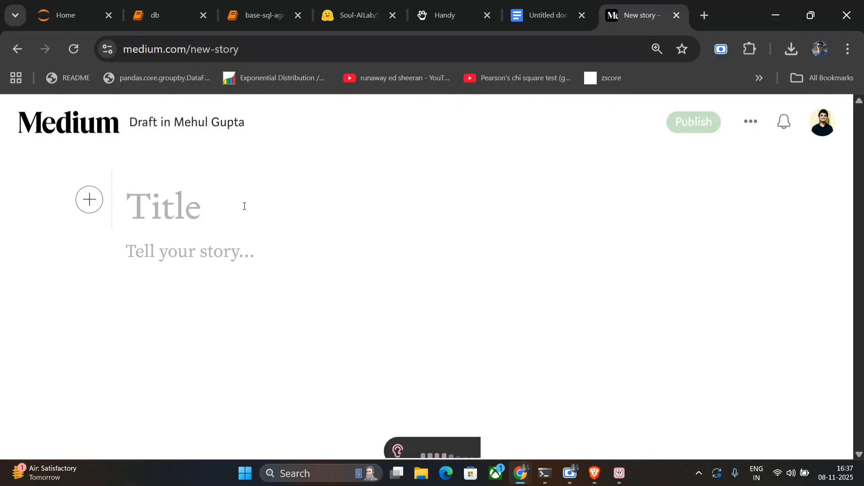
key(ctrl+space)
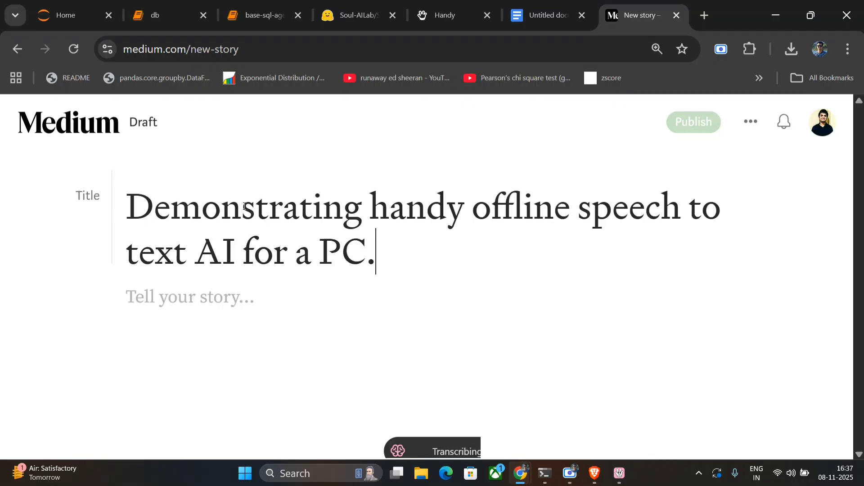
drag(400, 264, 125, 205)
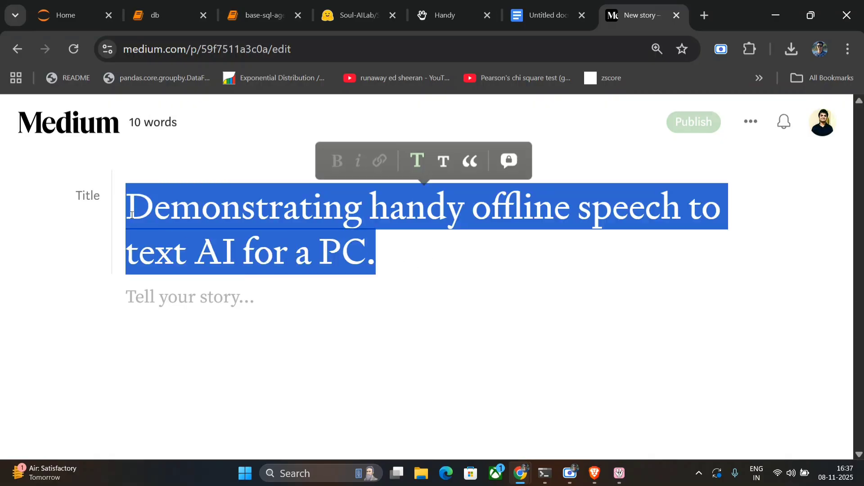
Start a LinkedIn post in the same tab, then dictate and select "Today I'll be talking about handy an offline AI application for your PC."
click(537, 54)
text(l)
key(Return)
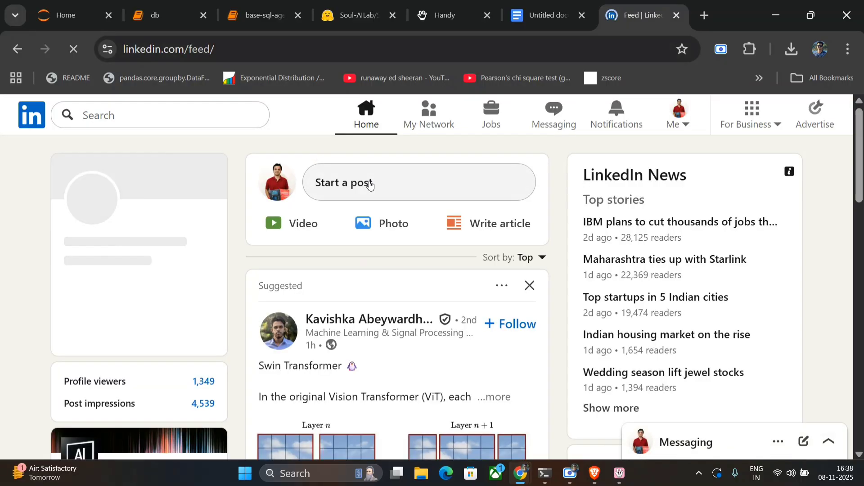
click(370, 185)
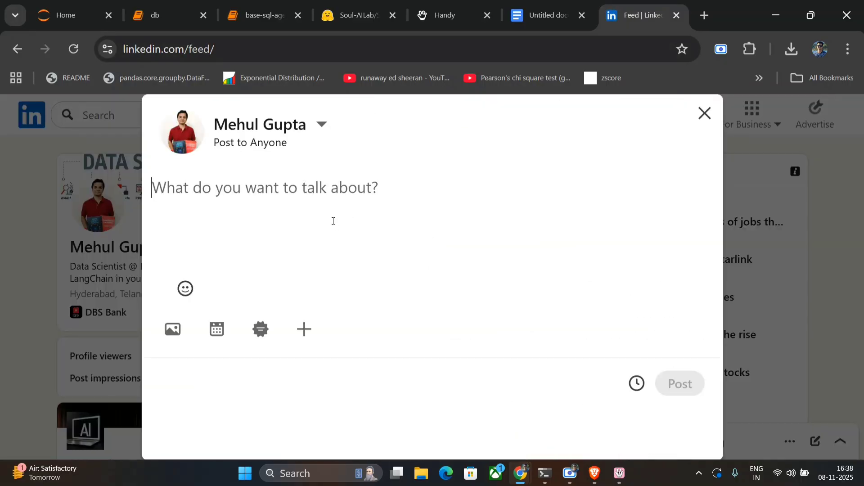
key(ctrl+space)
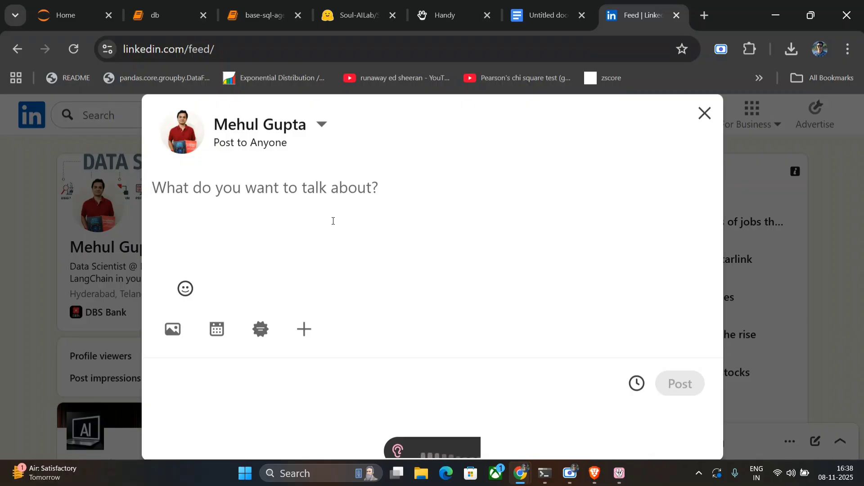
key(ctrl+space)
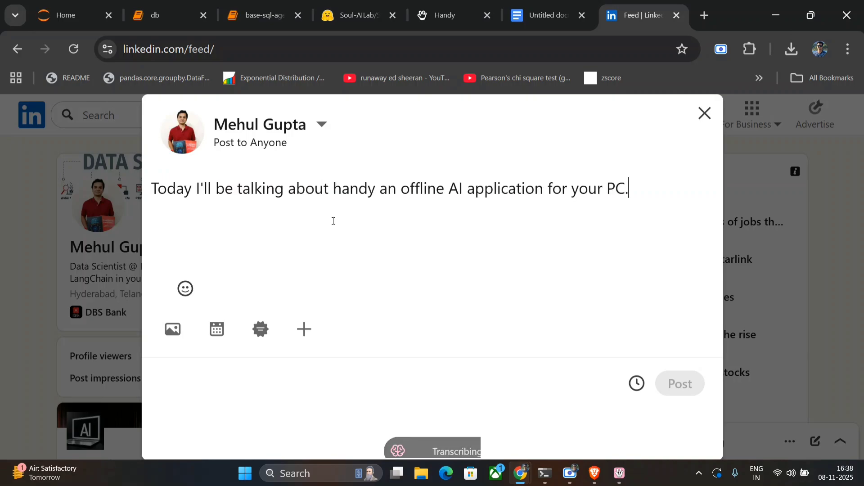
drag(626, 196, 118, 189)
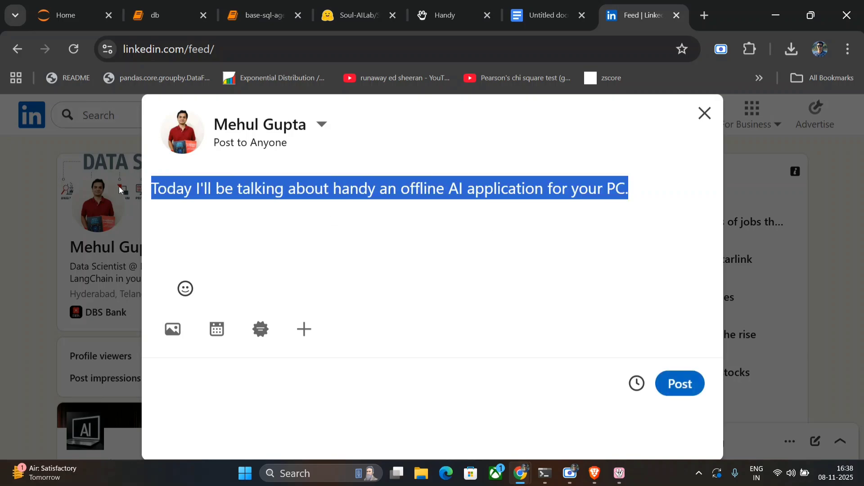
Switch to the Handy app and examine its list of active and downloadable speech models, leaving the selection as is
click(619, 473)
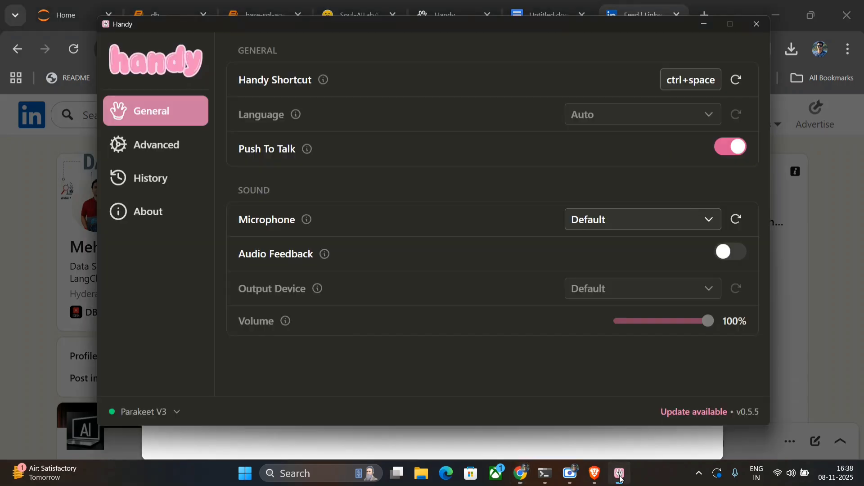
click(170, 416)
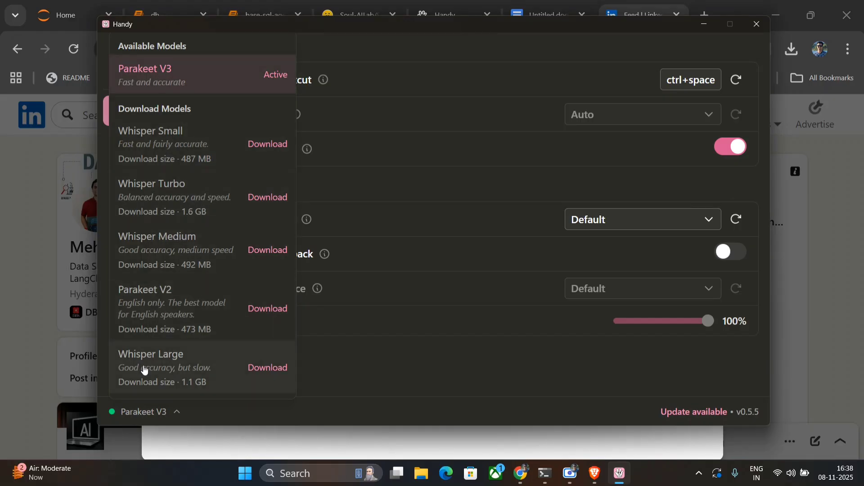
click(476, 53)
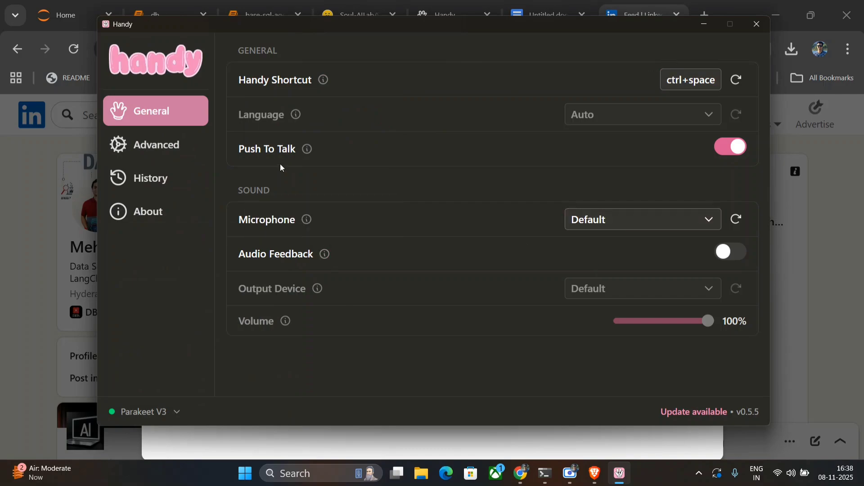
Review Handy's advanced settings, the history of past transcriptions and the About information
click(177, 156)
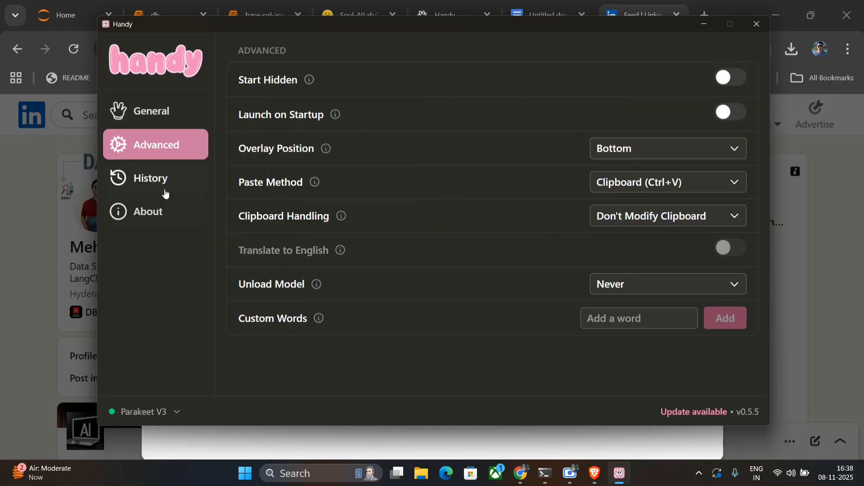
click(154, 180)
scroll(445, 189, down, 3)
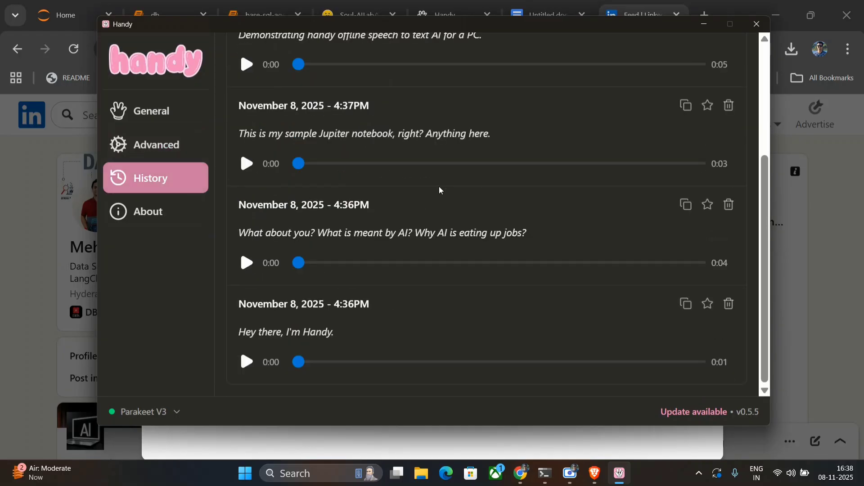
click(158, 225)
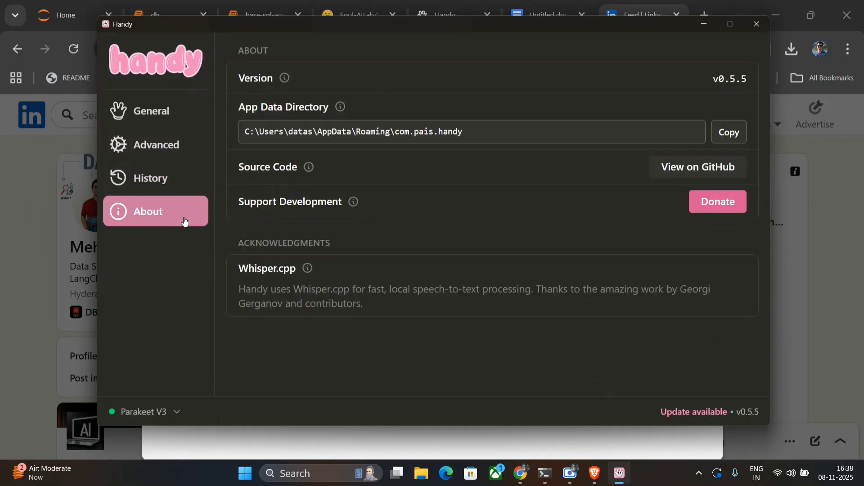